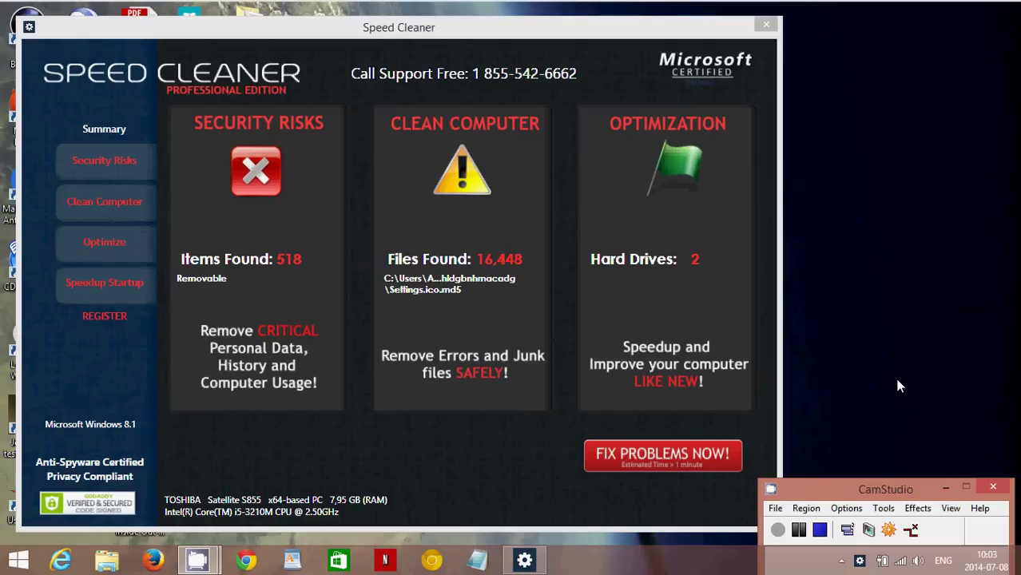
Bring the Speed Cleaner window to the front, then open and dismiss the charms Devices pane
{"action": "left_click", "coordinate": [893, 203]}
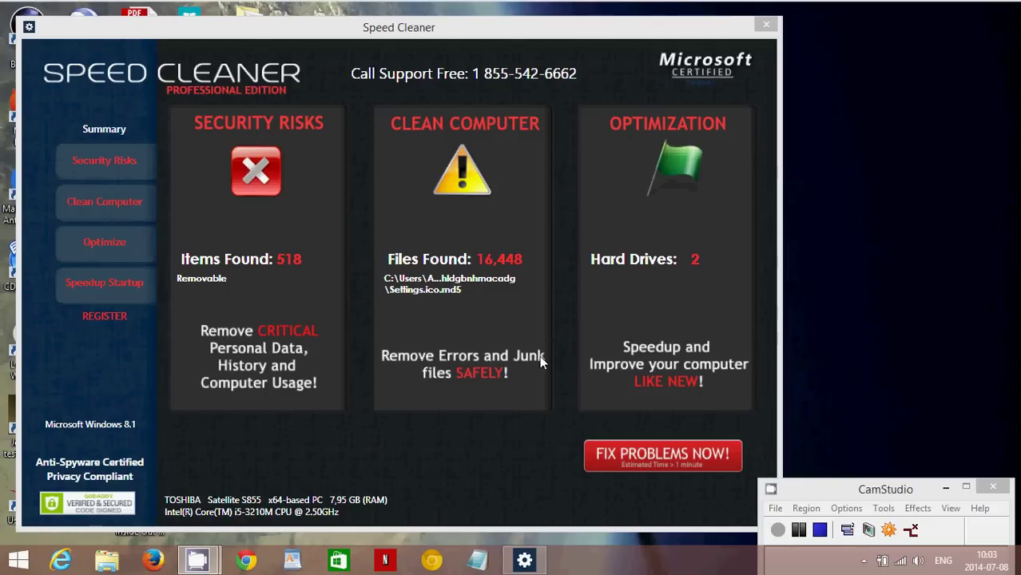
{"action": "left_click", "coordinate": [606, 34]}
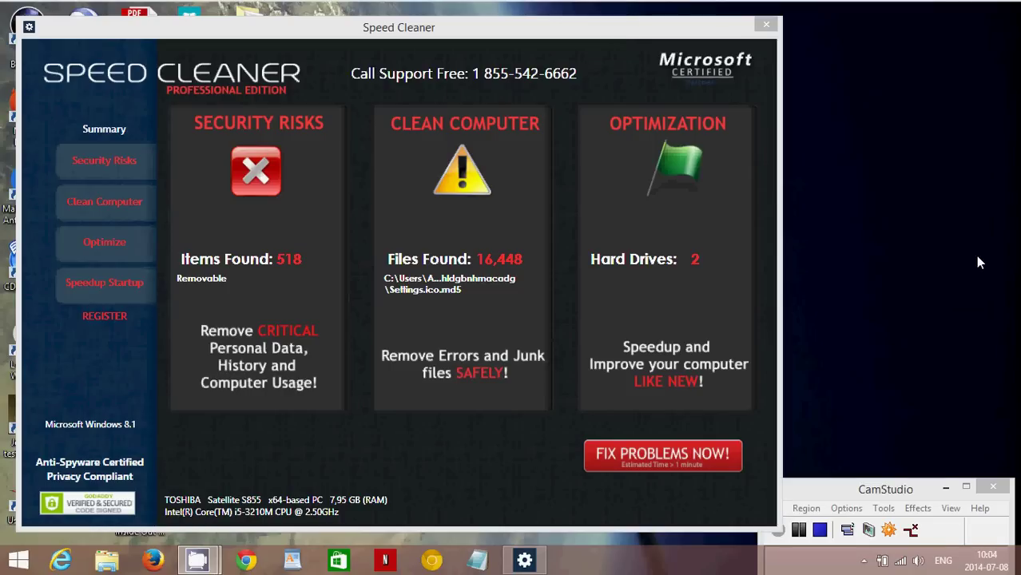
{"action": "key", "text": "super+c"}
{"action": "key", "text": "Return"}
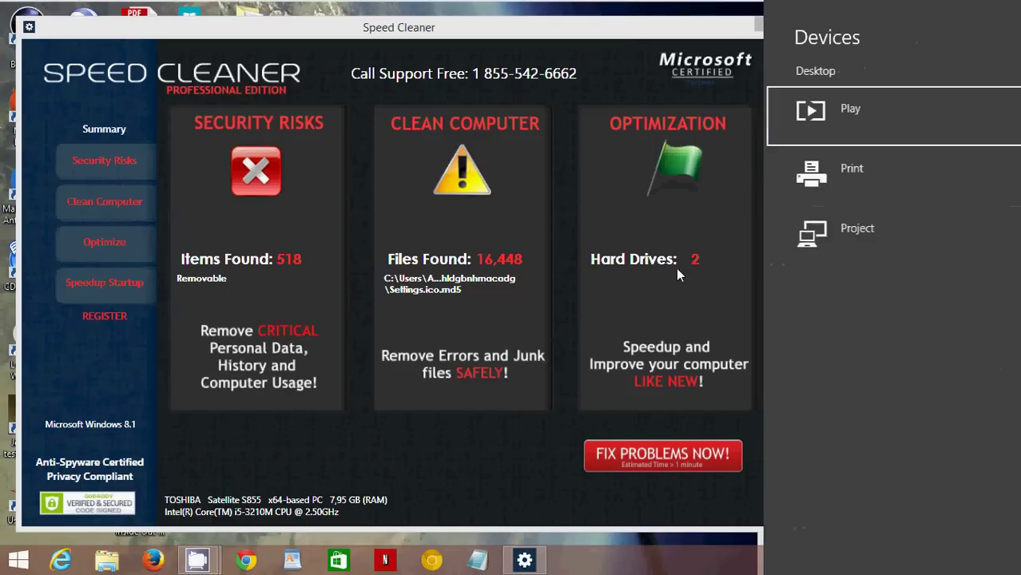
{"action": "key", "text": "Escape"}
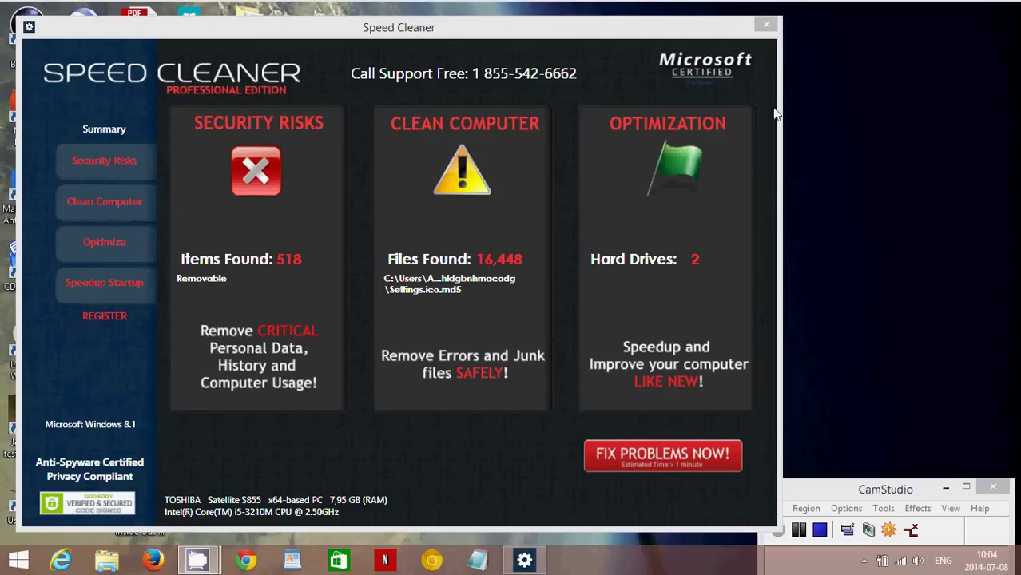
Try closing Speed Cleaner, which raises its Security Issues warning, then right-click the taskbar for Task Manager
{"action": "left_click", "coordinate": [767, 25]}
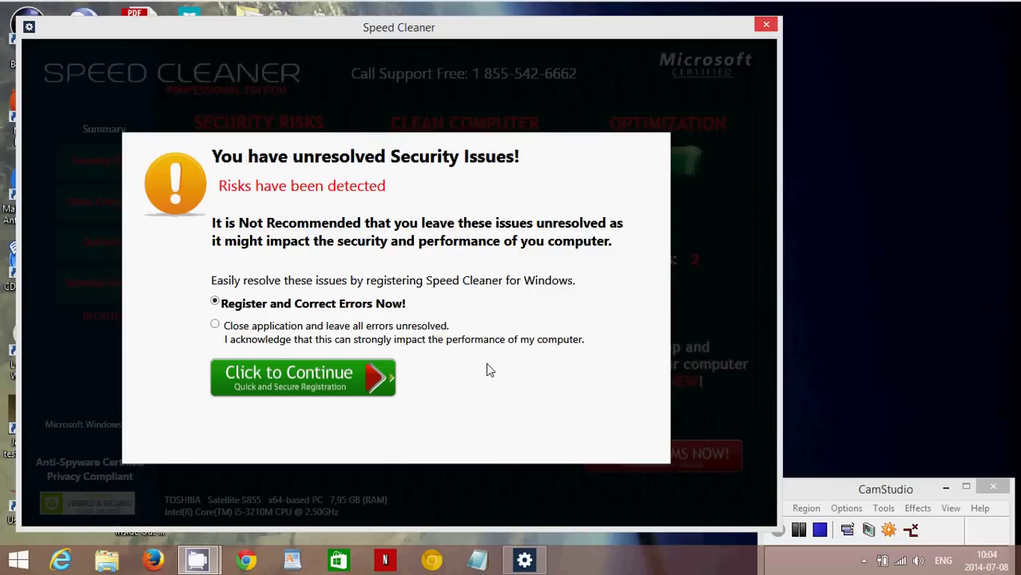
{"action": "right_click", "coordinate": [700, 567]}
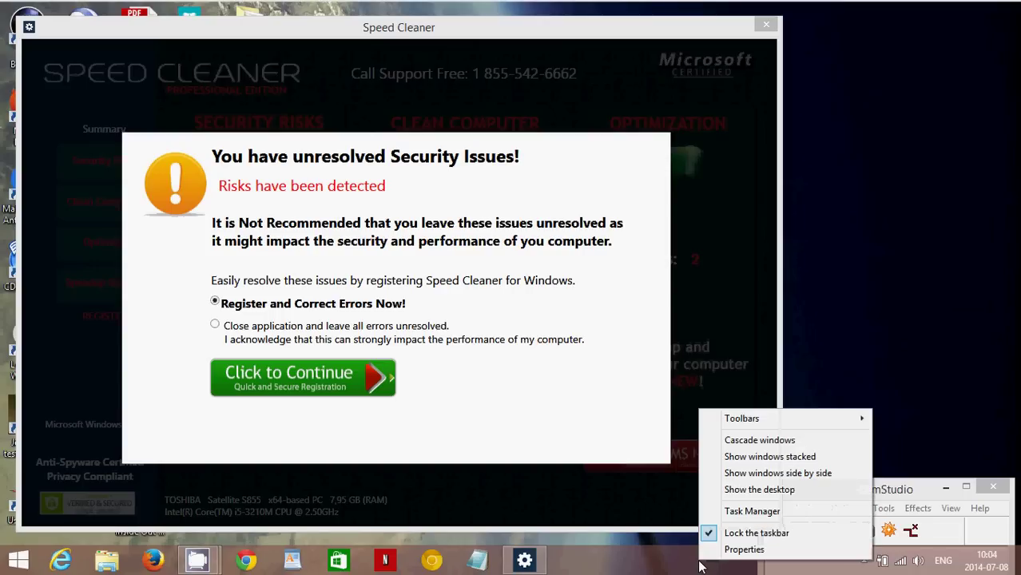
Launch Task Manager, sort processes by name, and end the Speed Cleaner task
{"action": "left_click", "coordinate": [755, 516]}
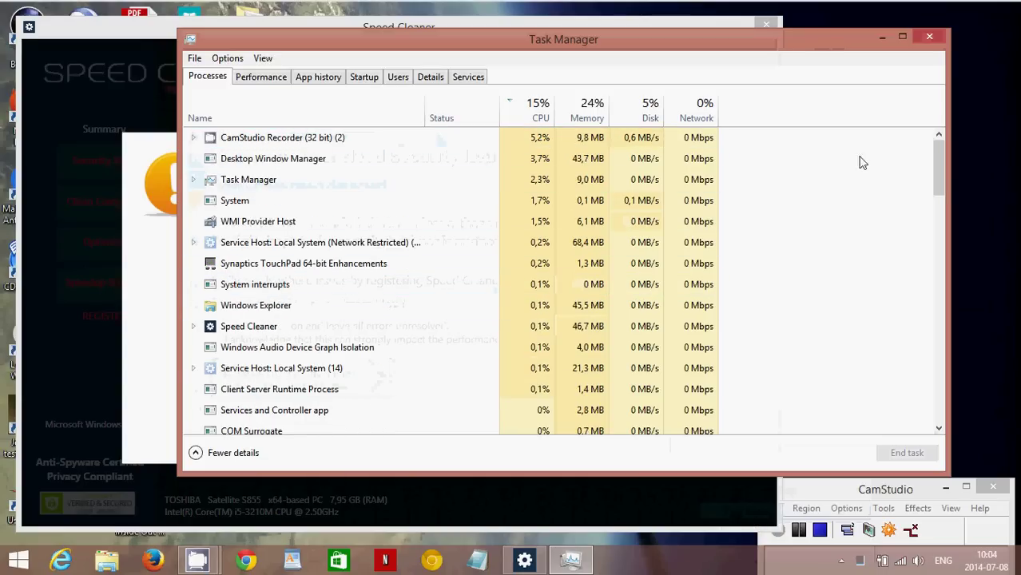
{"action": "left_click_drag", "start_coordinate": [938, 173], "coordinate": [915, 154]}
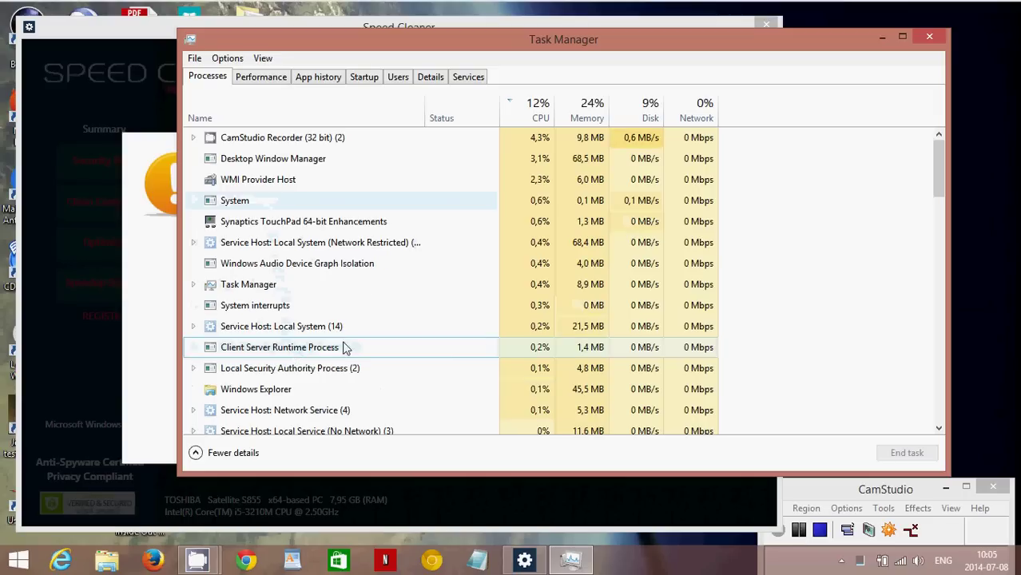
{"action": "left_click", "coordinate": [322, 120]}
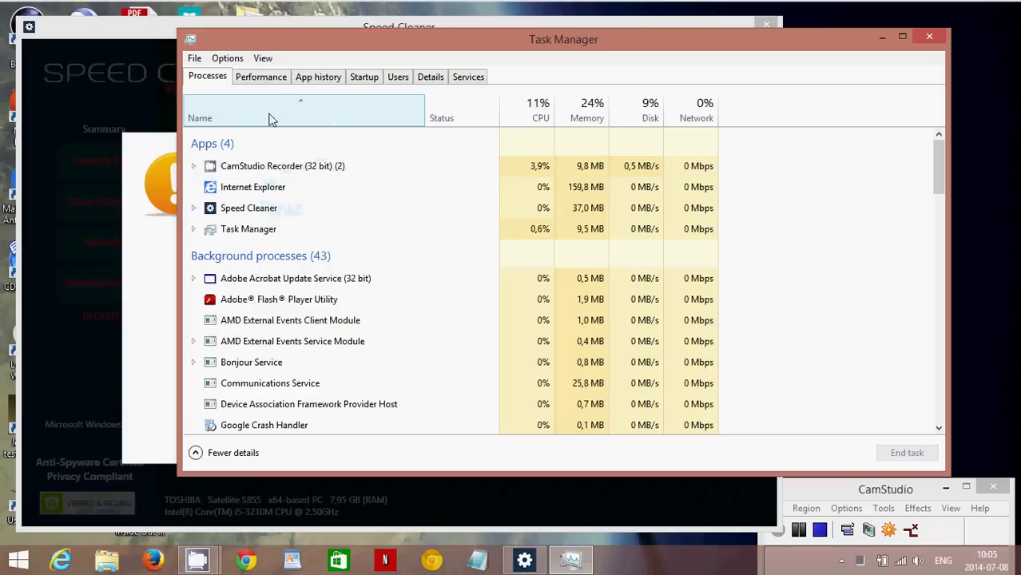
{"action": "right_click", "coordinate": [286, 209]}
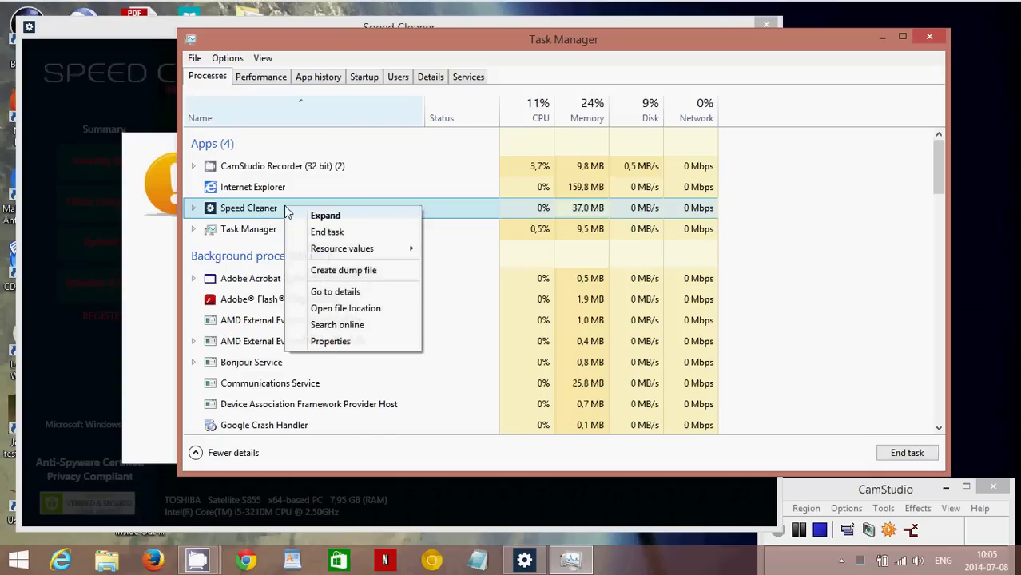
{"action": "left_click", "coordinate": [342, 233]}
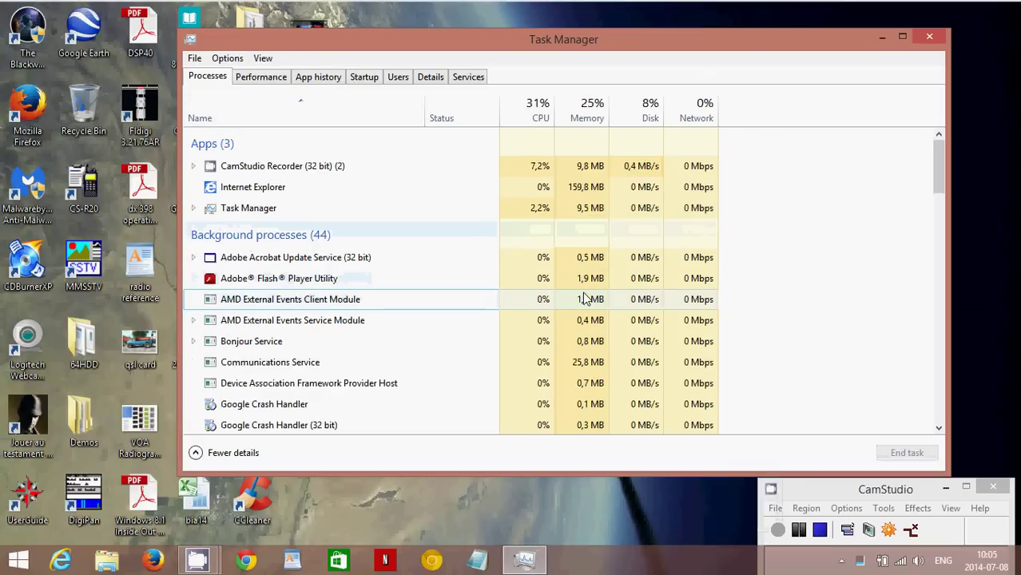
Close Task Manager and open Control Panel from the Start button's right-click menu
{"action": "left_click", "coordinate": [940, 37]}
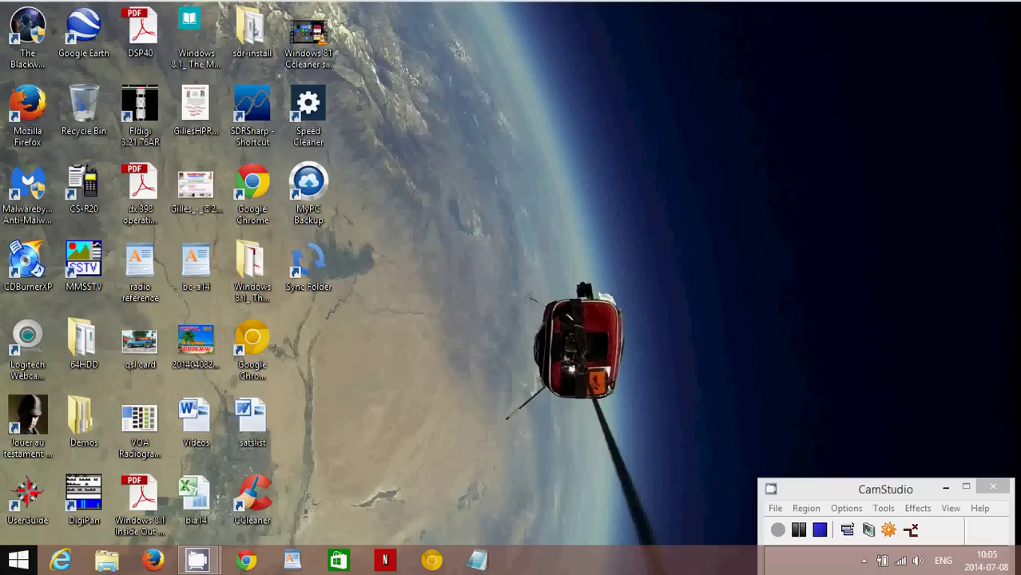
{"action": "right_click", "coordinate": [17, 560]}
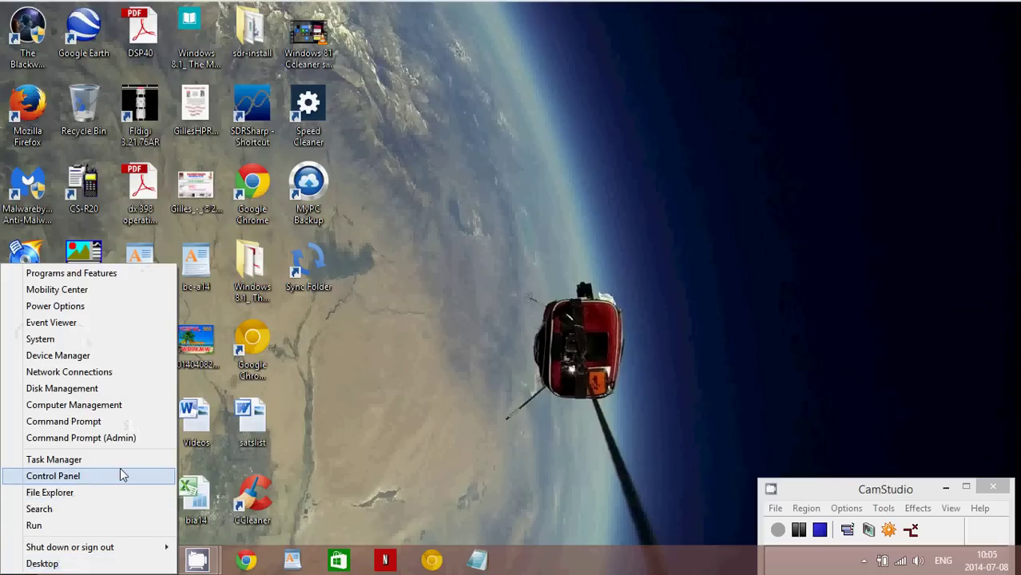
{"action": "left_click", "coordinate": [118, 472]}
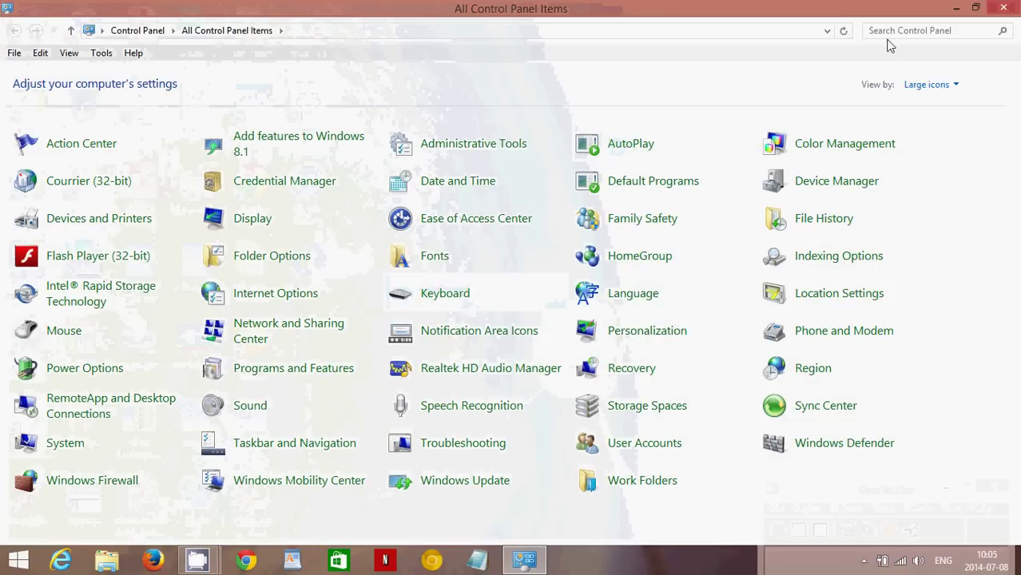
Switch Control Panel's View by setting to Category, then back to Large icons
{"action": "left_click", "coordinate": [909, 86]}
{"action": "left_click", "coordinate": [928, 106]}
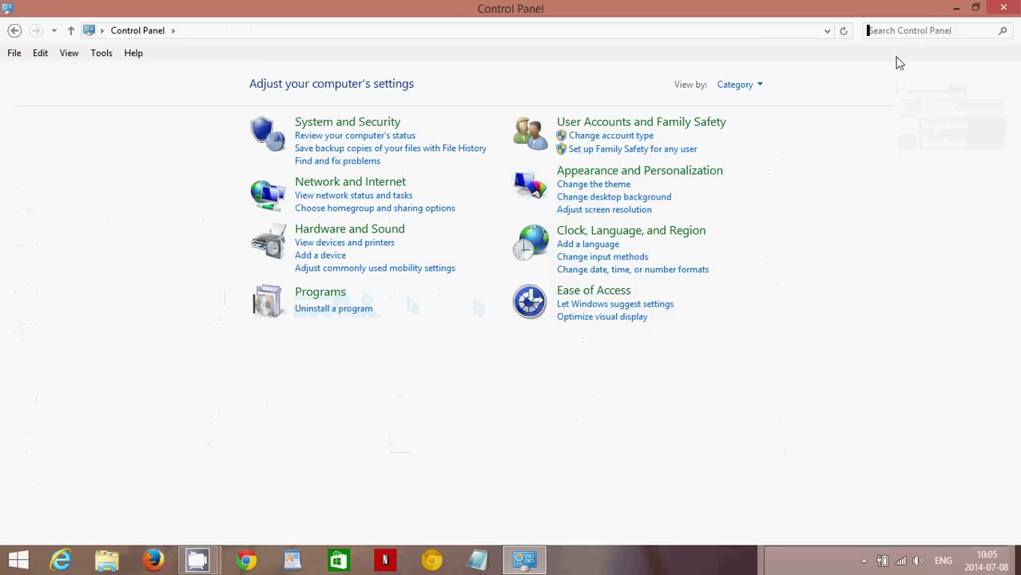
{"action": "left_click", "coordinate": [749, 85]}
{"action": "left_click", "coordinate": [772, 125]}
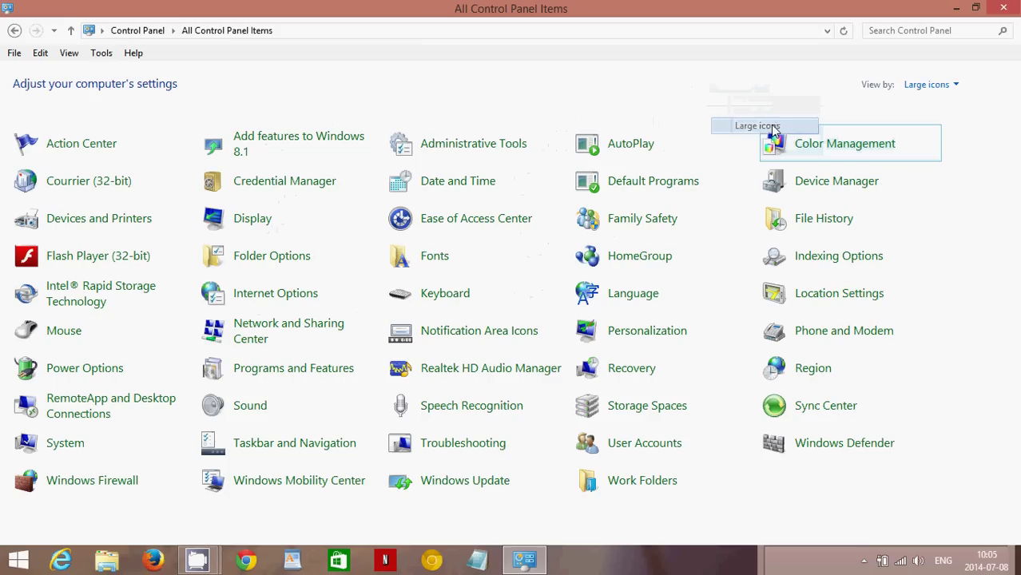
In Programs and Features, select Speed Cleaner, confirm its uninstall, and close the finished setup dialog
{"action": "left_click", "coordinate": [313, 380]}
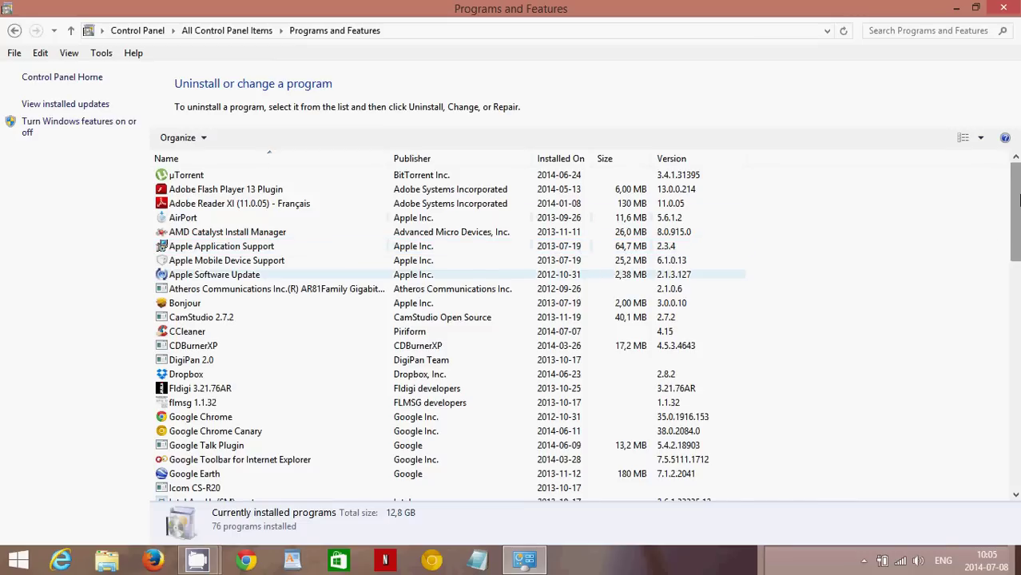
{"action": "left_click_drag", "start_coordinate": [1014, 202], "coordinate": [1011, 337]}
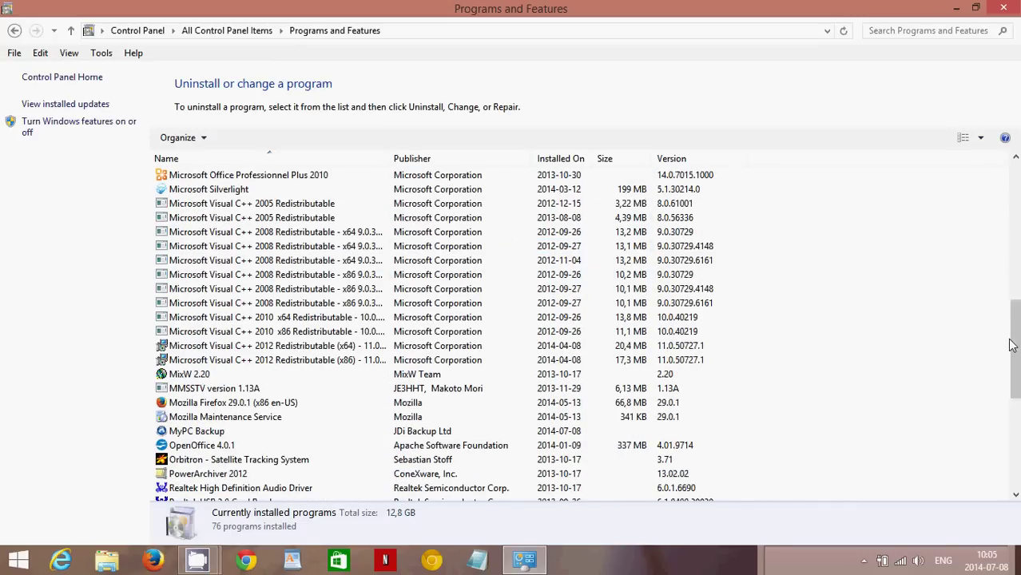
{"action": "left_click_drag", "start_coordinate": [1009, 373], "coordinate": [1011, 416]}
{"action": "left_click", "coordinate": [295, 431]}
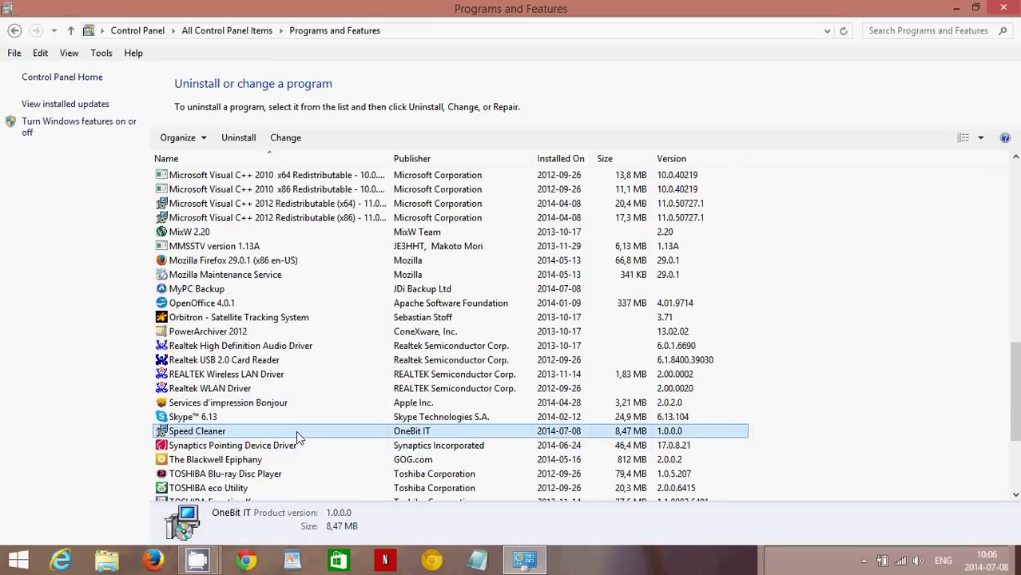
{"action": "left_click", "coordinate": [237, 139]}
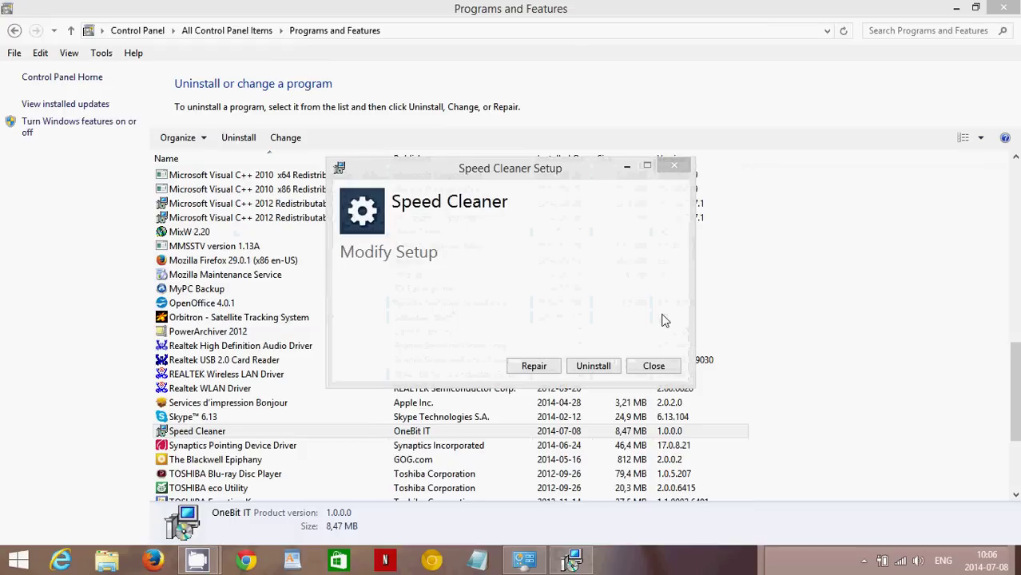
{"action": "left_click", "coordinate": [595, 366]}
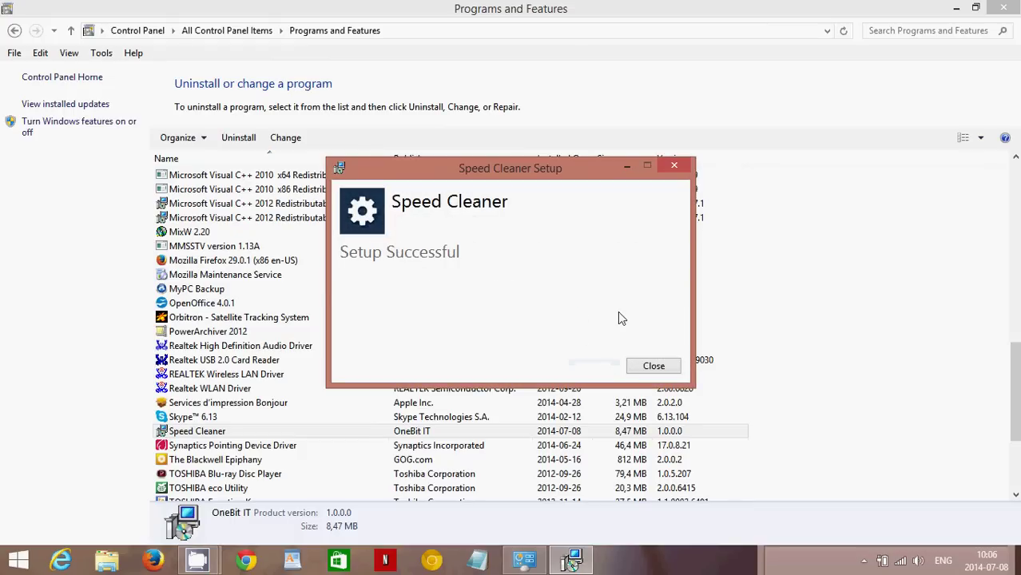
{"action": "left_click", "coordinate": [653, 366]}
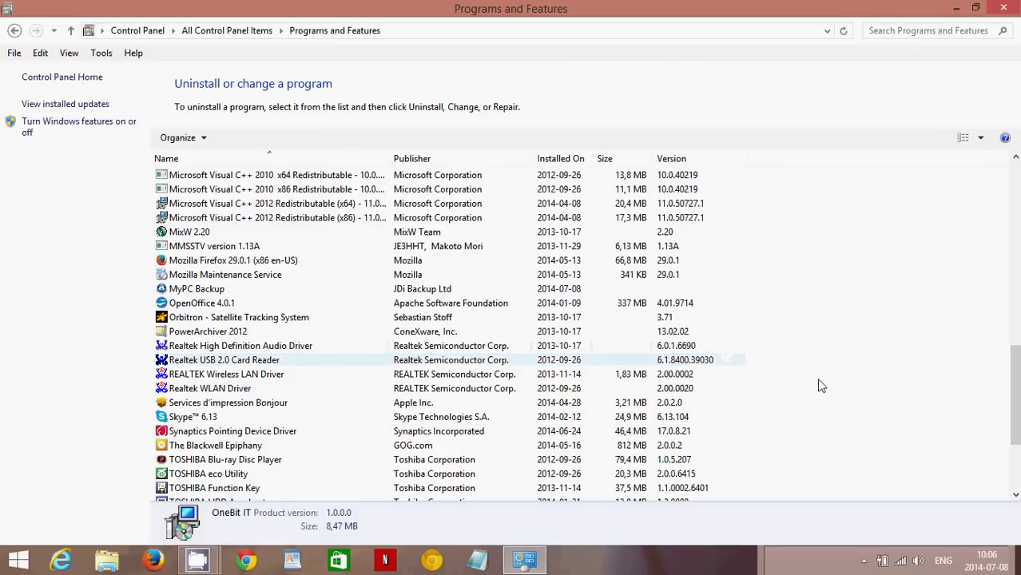
{"action": "left_click", "coordinate": [1005, 7]}
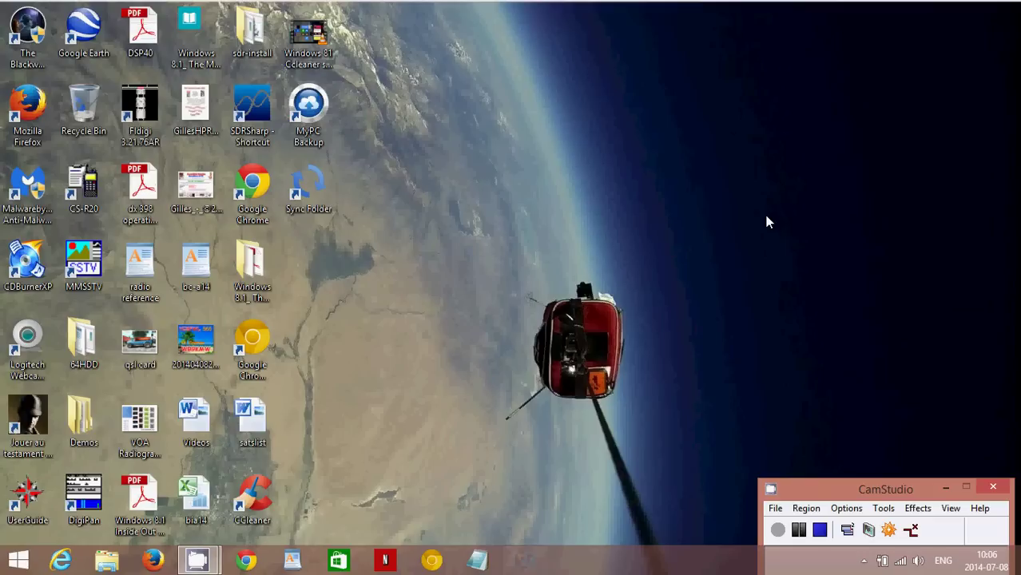
{"action": "left_click", "coordinate": [247, 561]}
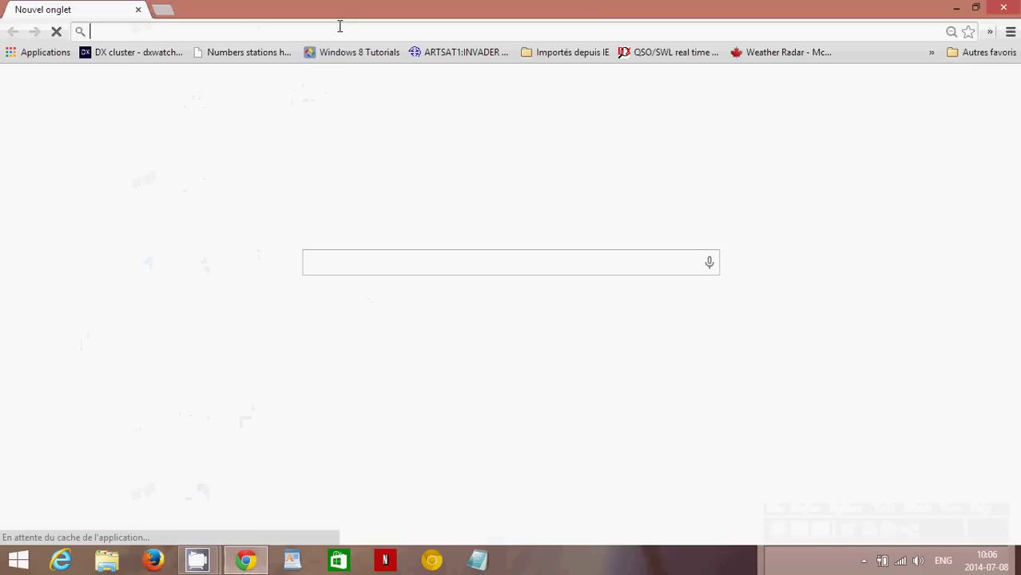
{"action": "type", "text": "www"}
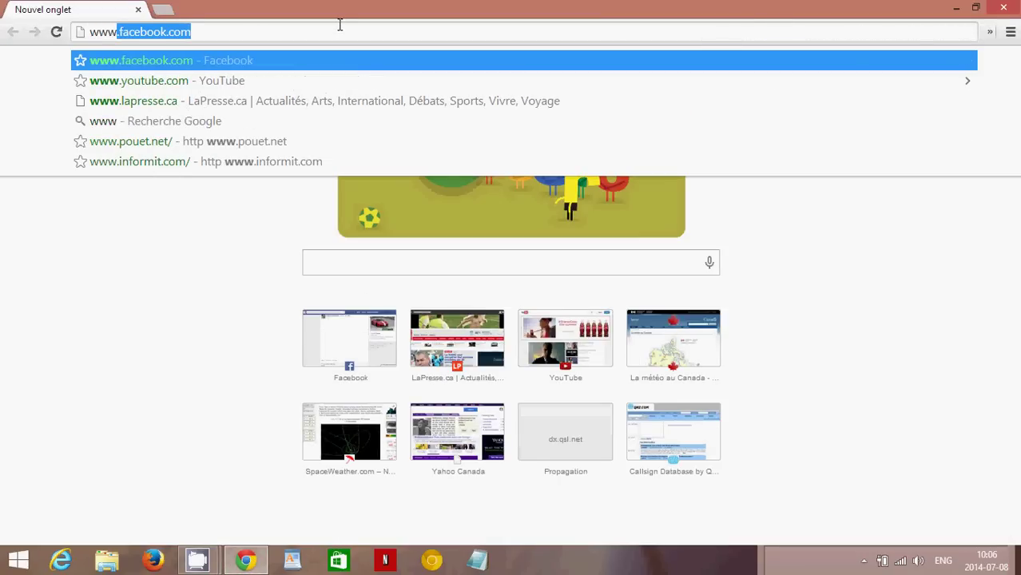
{"action": "type", "text": ".a"}
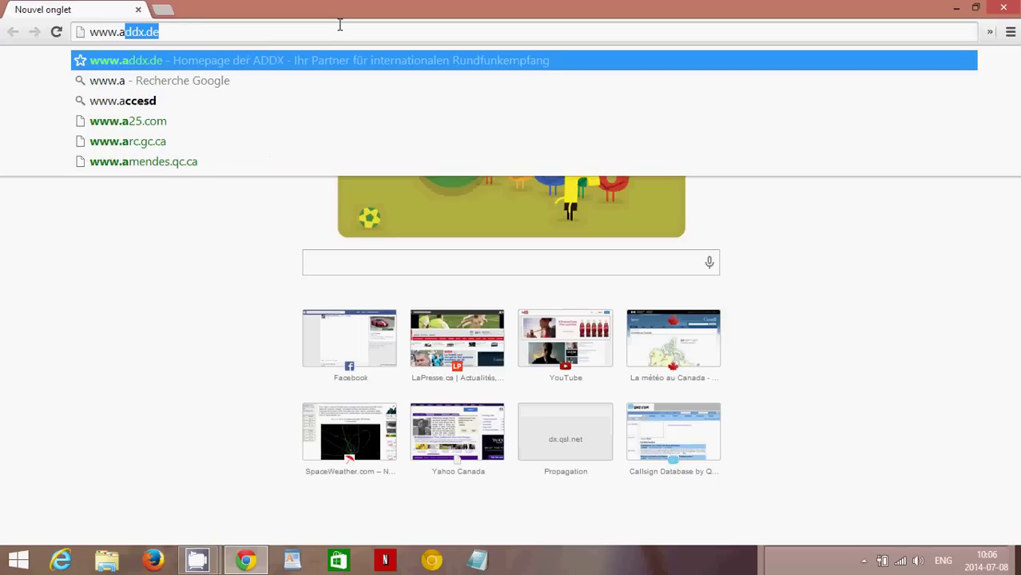
{"action": "key", "text": "BackSpace"}
{"action": "key", "text": "BackSpace"}
{"action": "type", "text": "malware"}
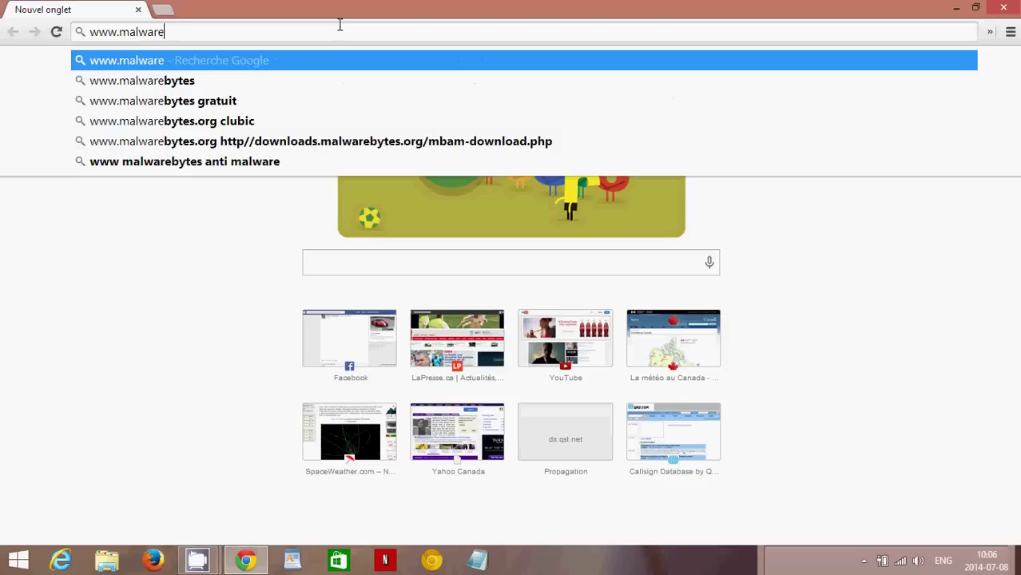
{"action": "type", "text": "bytes.org"}
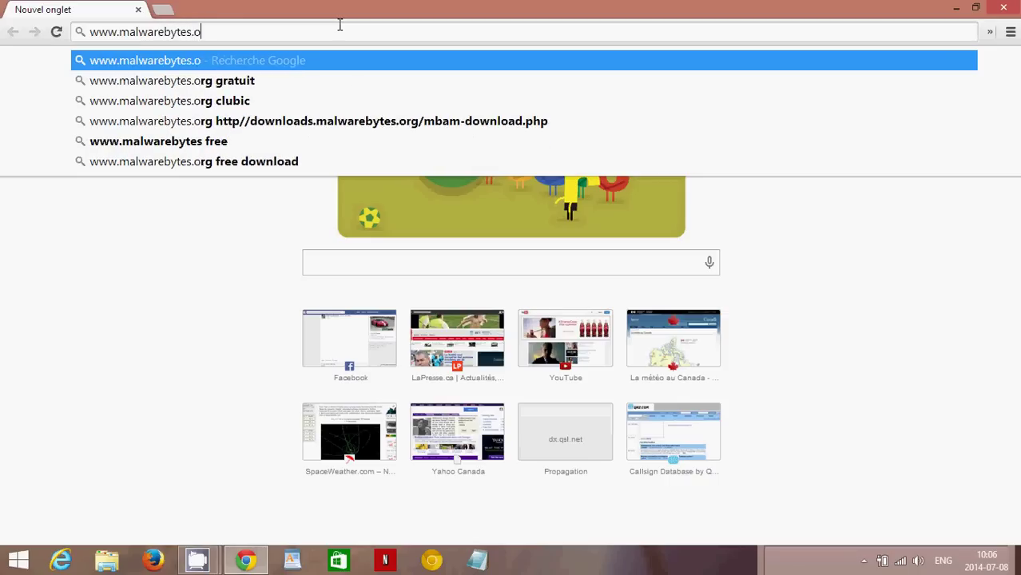
{"action": "key", "text": "Return"}
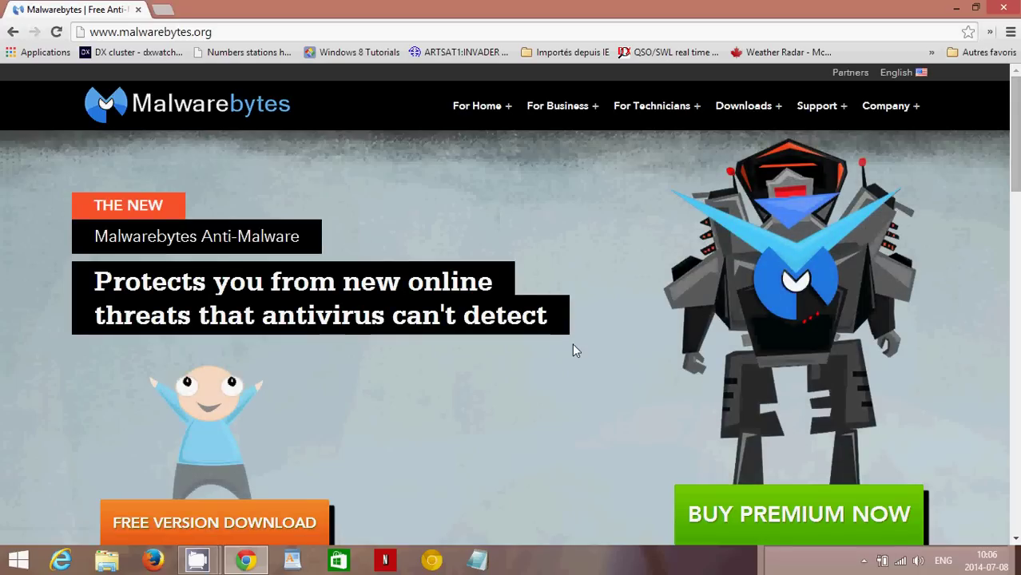
{"action": "scroll", "coordinate": [572, 350], "scroll_direction": "down", "scroll_amount": 1}
{"action": "scroll", "coordinate": [572, 350], "scroll_direction": "up", "scroll_amount": 1}
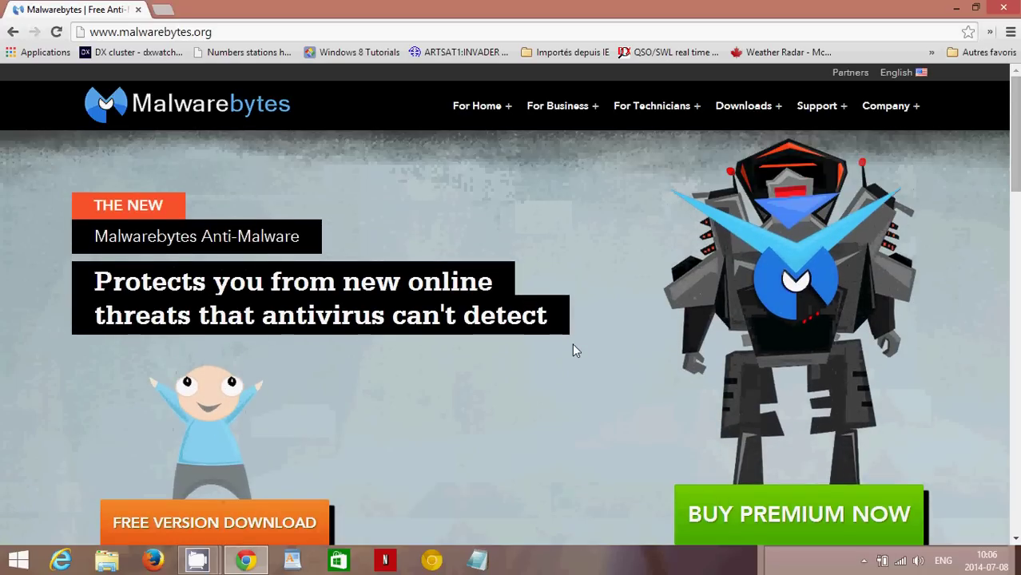
{"action": "scroll", "coordinate": [575, 350], "scroll_direction": "down", "scroll_amount": 1}
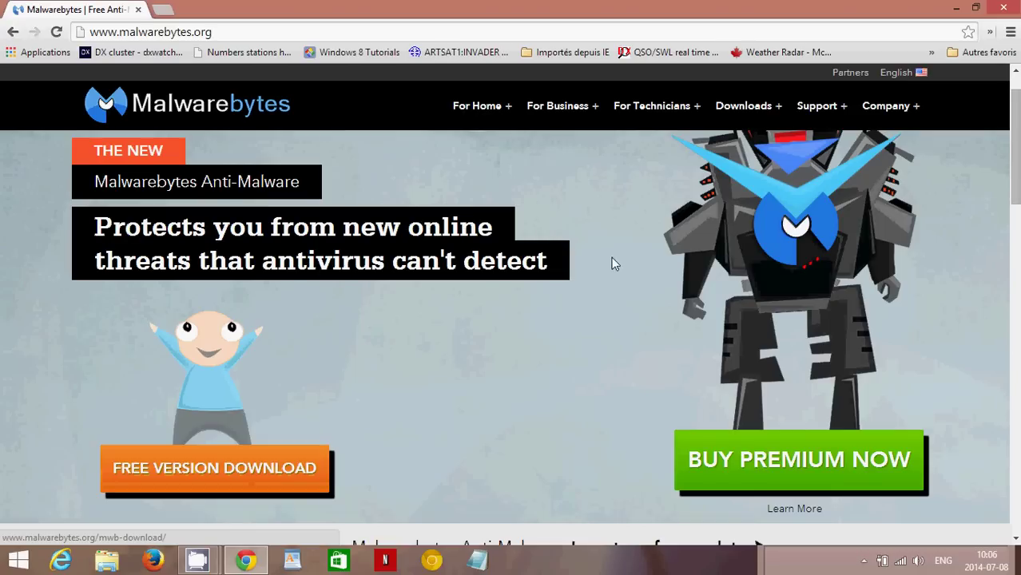
Close Chrome, update Malwarebytes' database to v2014.07.08.05, start a scan, then close the program
{"action": "left_click", "coordinate": [1005, 8]}
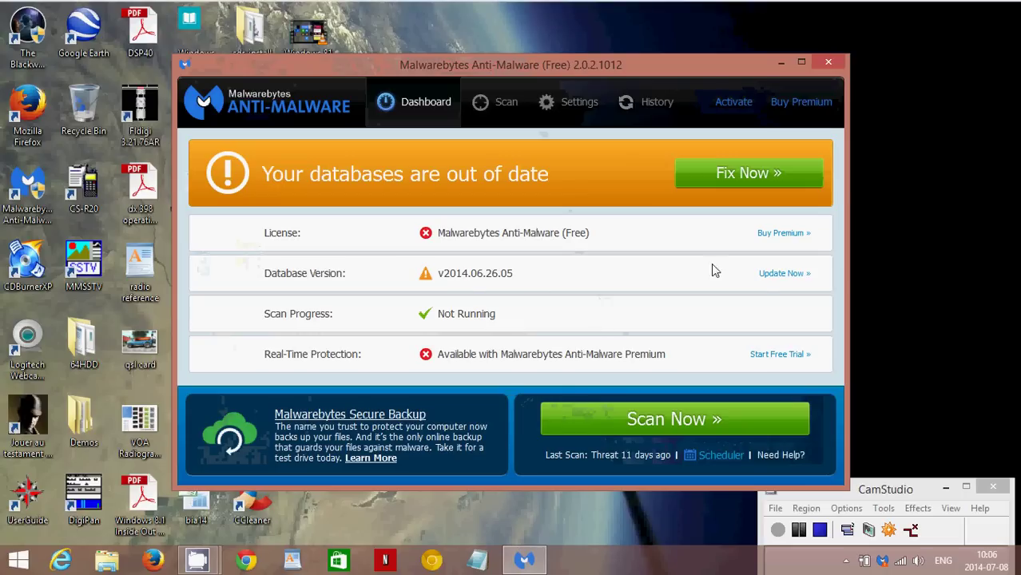
{"action": "left_click", "coordinate": [760, 276]}
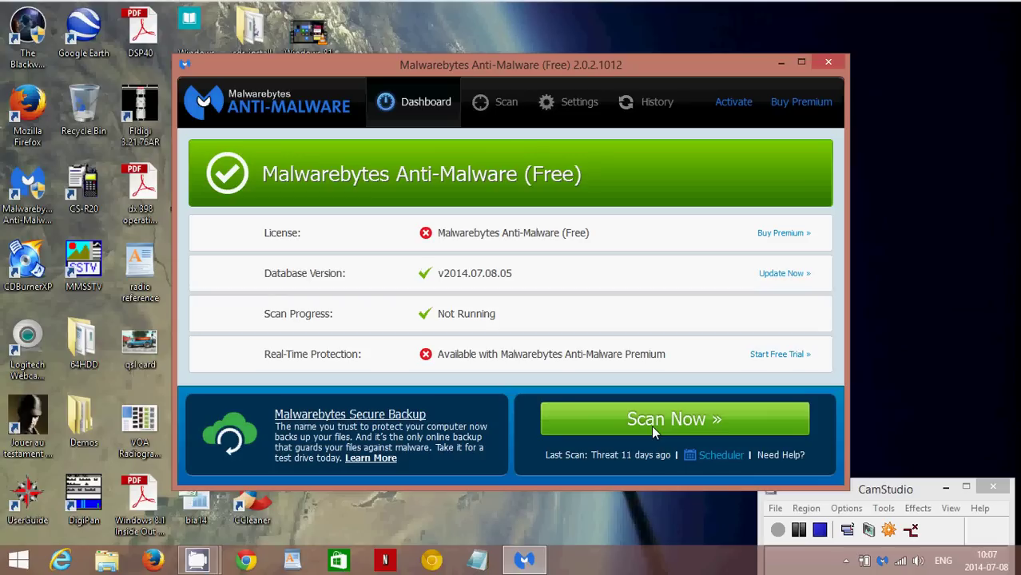
{"action": "left_click", "coordinate": [652, 426]}
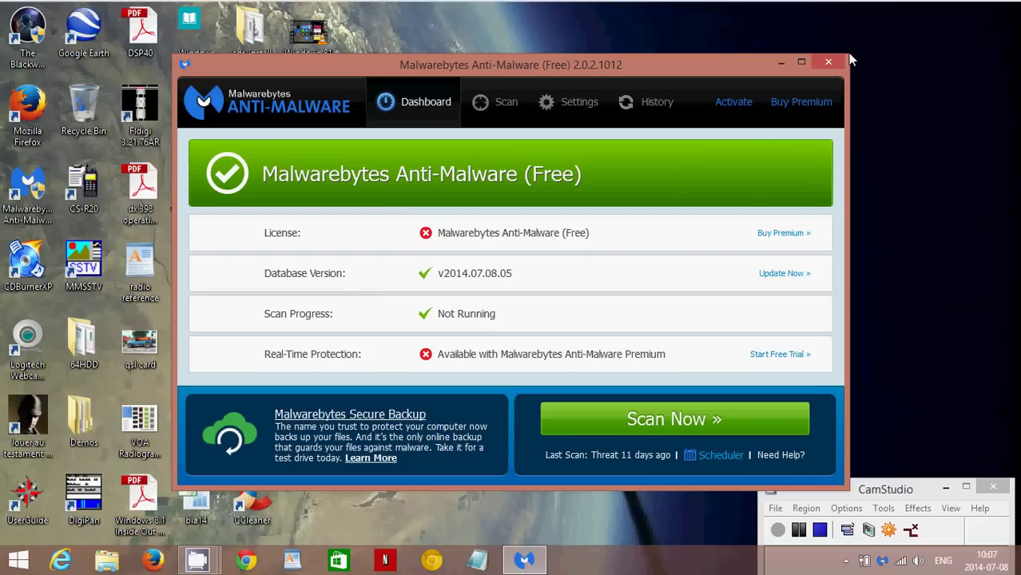
{"action": "left_click", "coordinate": [830, 64]}
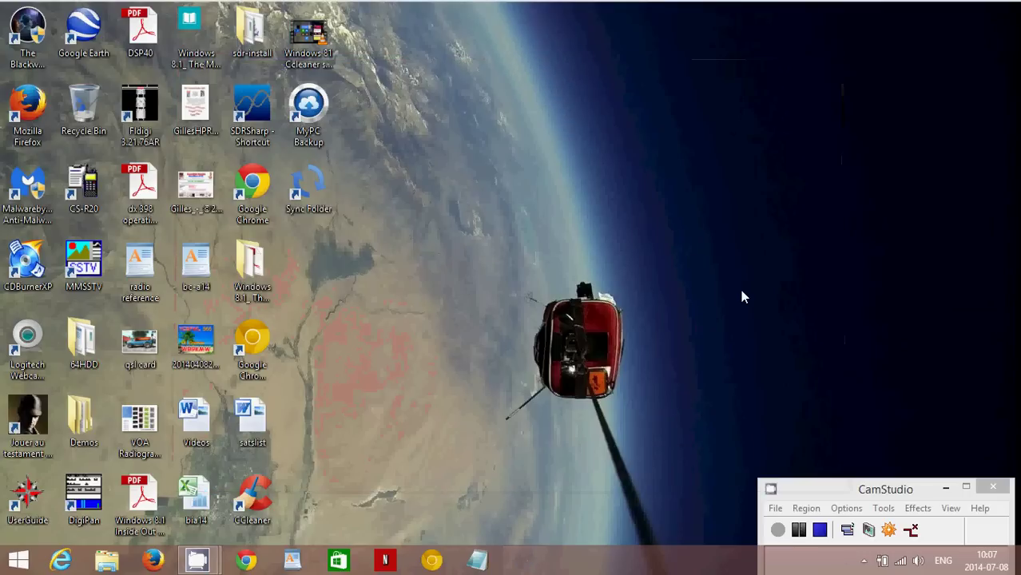